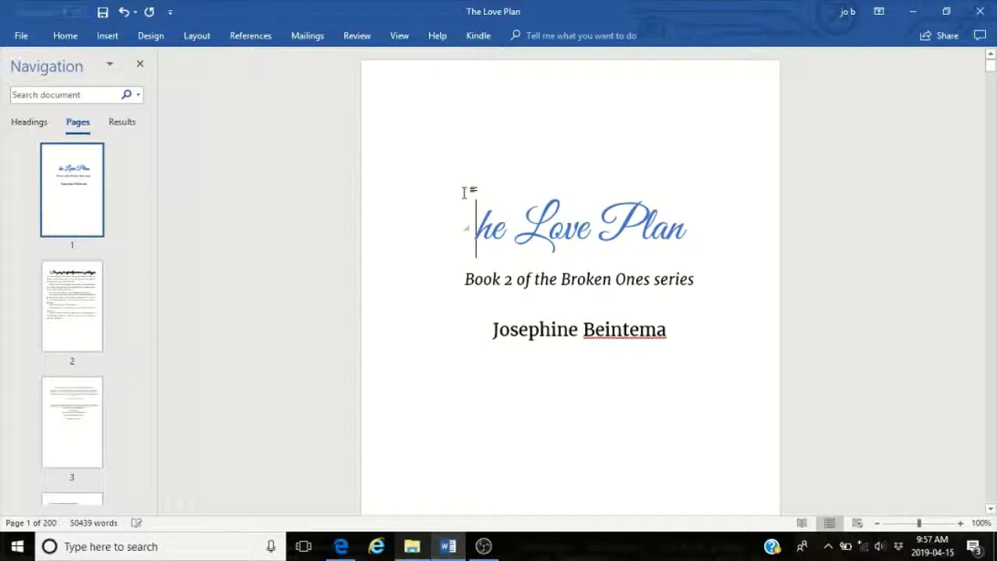
# Remove the title page from the start of the manuscript and add an ISBN: line below the first printing date on the copyright page
pyautogui.hotkey('ctrl', 'Return')
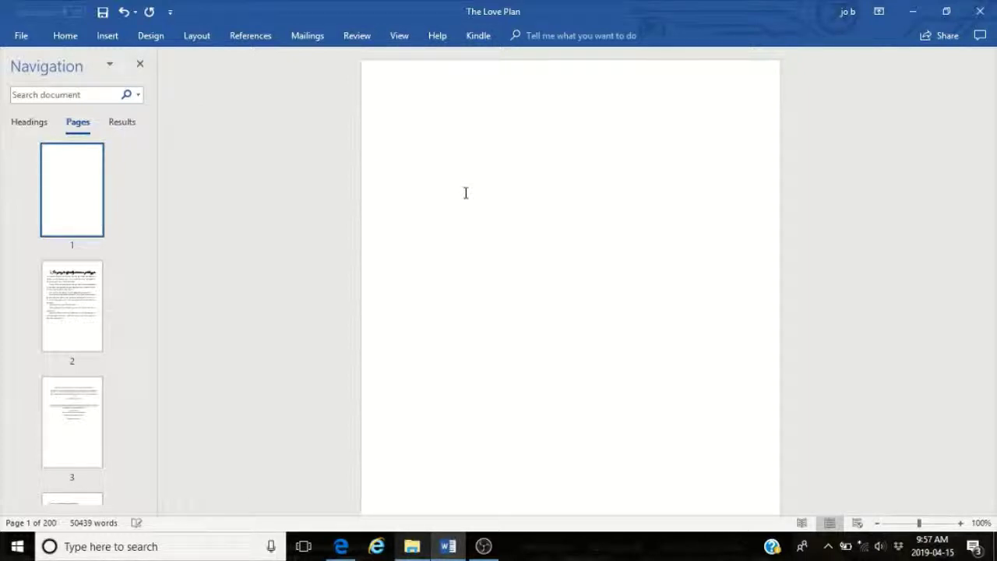
pyautogui.press('BackSpace')
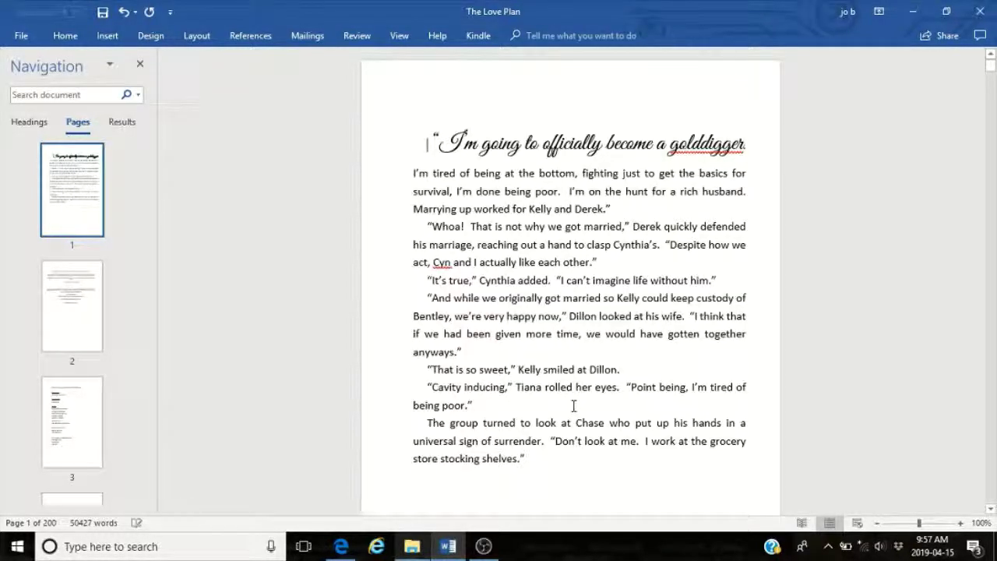
pyautogui.click(54, 329)
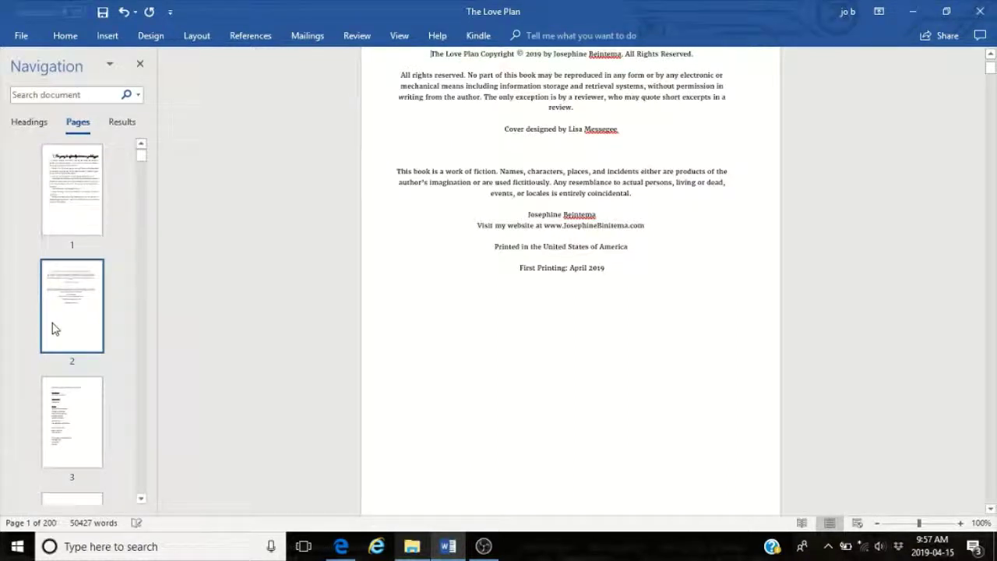
pyautogui.click(561, 288)
pyautogui.write('IS')
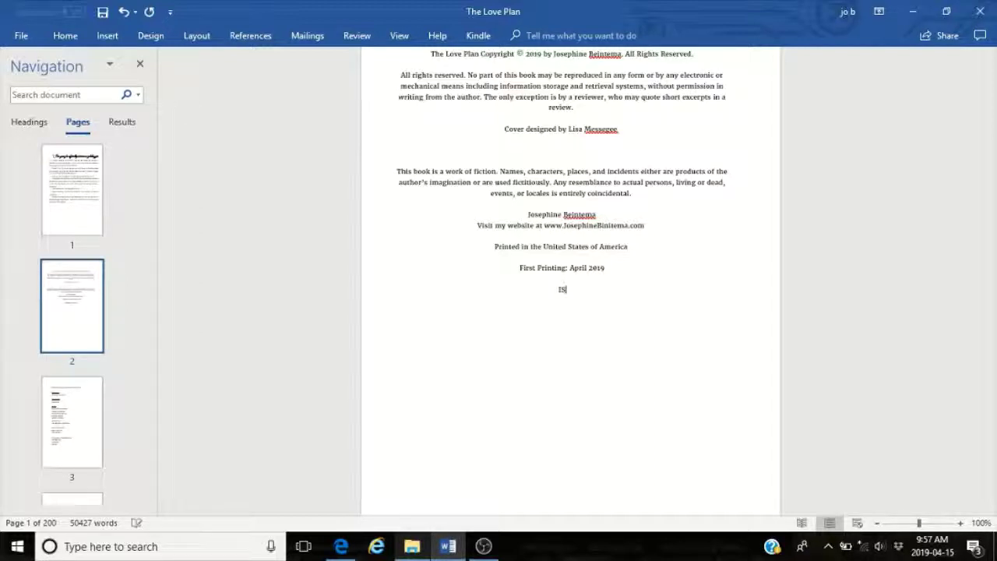
# Insert a blank page before the The Love Plan title page and another between it and Chapter One
pyautogui.click(73, 500)
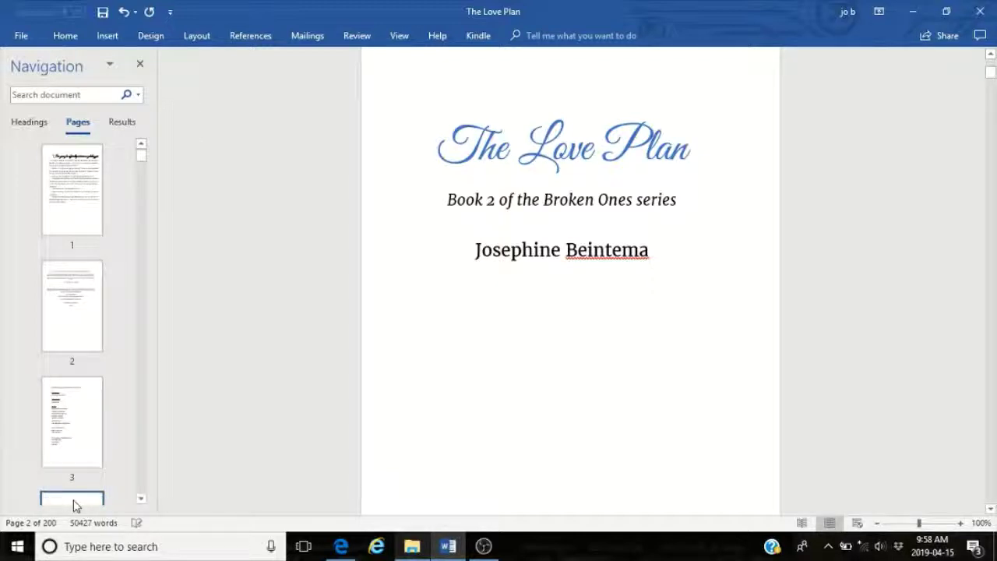
pyautogui.click(76, 502)
pyautogui.click(470, 449)
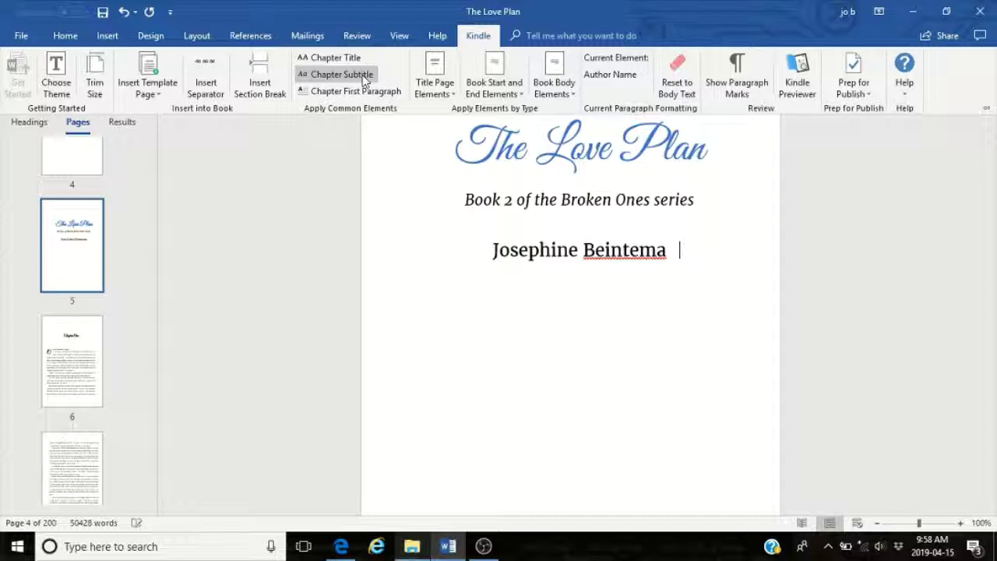
pyautogui.click(81, 478)
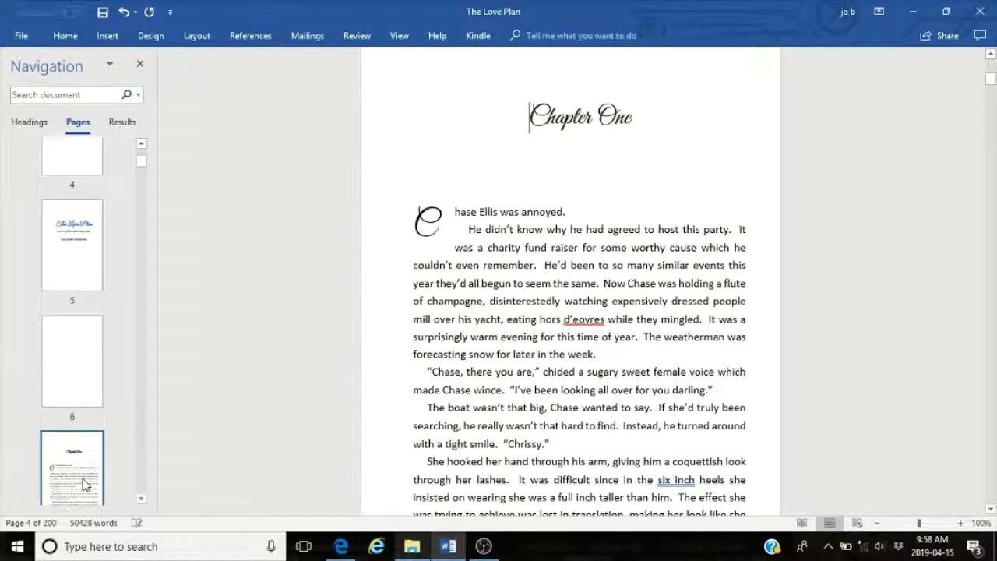
# Save a copy of the document as The Love Plan - Paperback in Rich Text Format in the The Love Plan folder
pyautogui.click(20, 37)
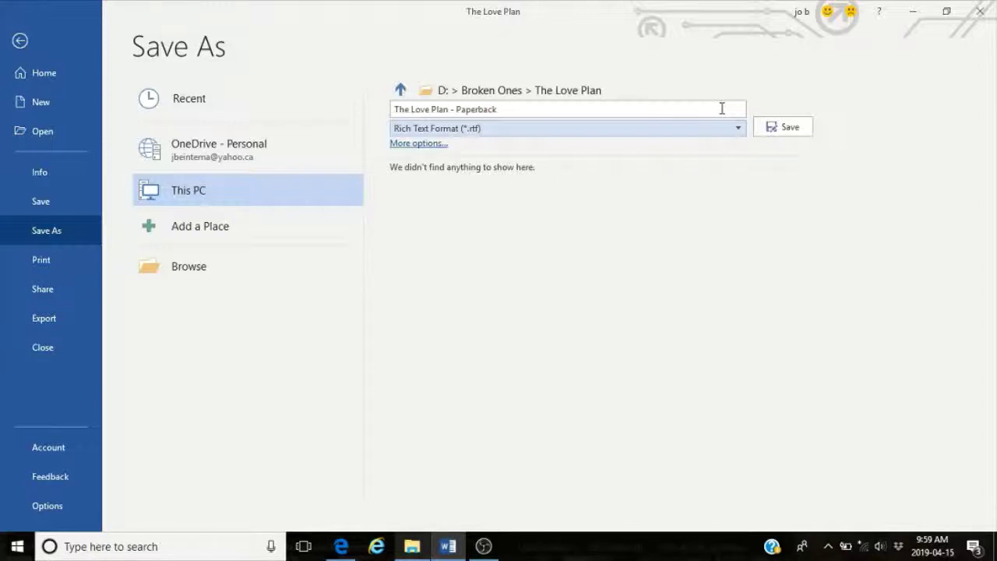
pyautogui.click(775, 128)
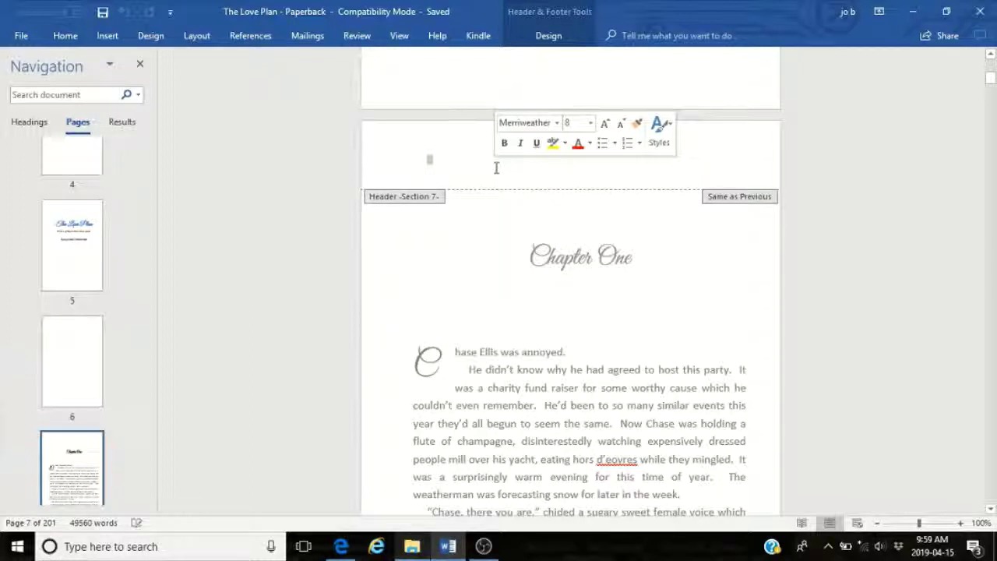
# Add a centred header with The Love Plan, a dash and the author's name, and add page numbers to the footer
pyautogui.write('The Love Plan -')
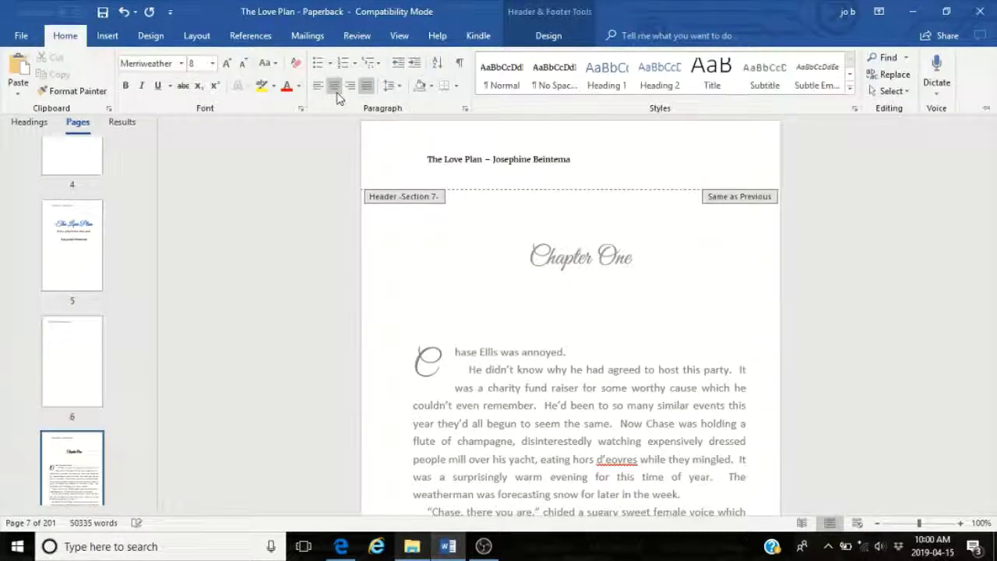
pyautogui.click(335, 90)
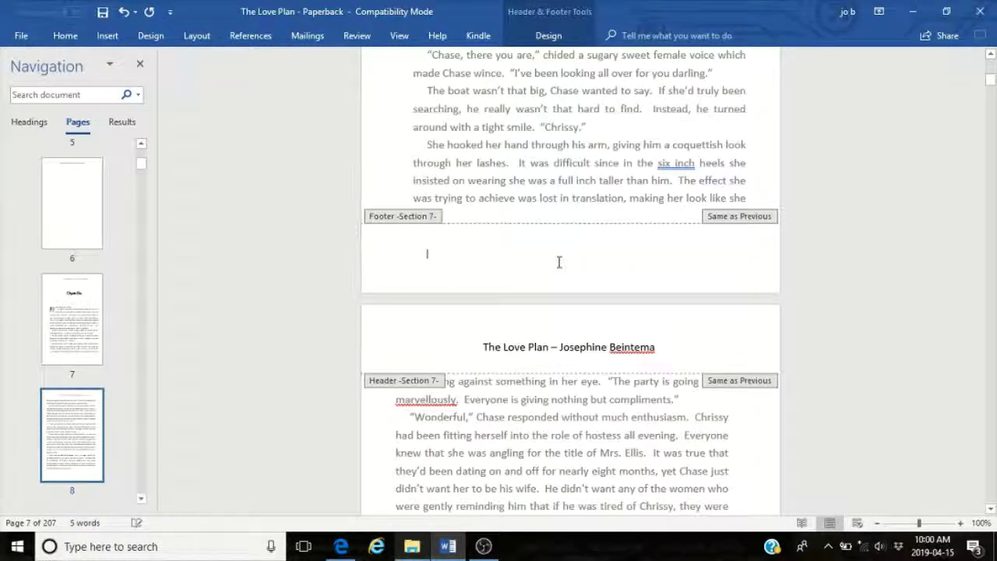
pyautogui.click(107, 36)
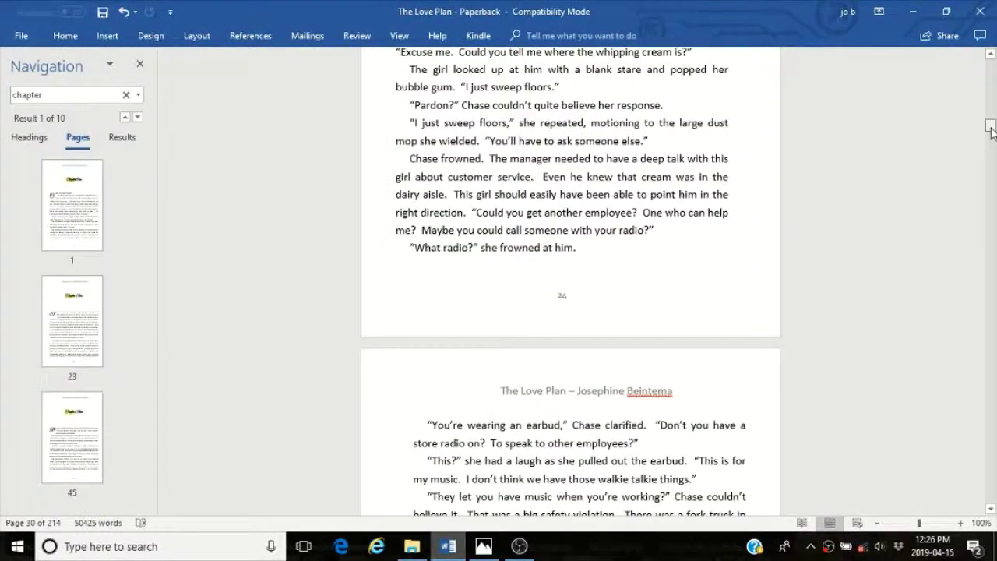
# Turn on a different first page for the Section 1 header so the opening excerpt page carries no running header
pyautogui.scroll(-3, 992, 64)
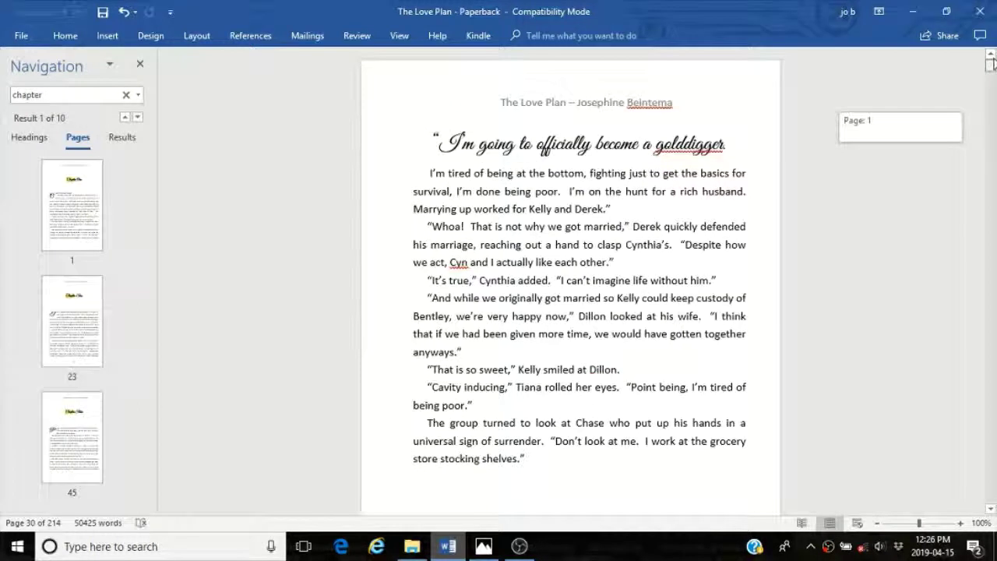
pyautogui.moveTo(992, 64); pyautogui.dragTo(992, 62)
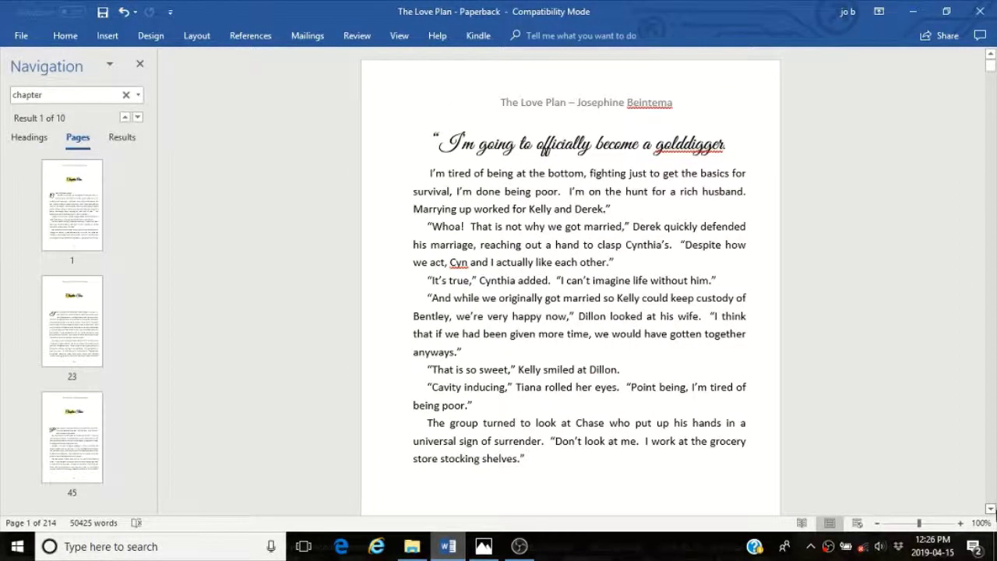
pyautogui.click(991, 508)
pyautogui.click(992, 509)
pyautogui.click(991, 508)
pyautogui.click(992, 509)
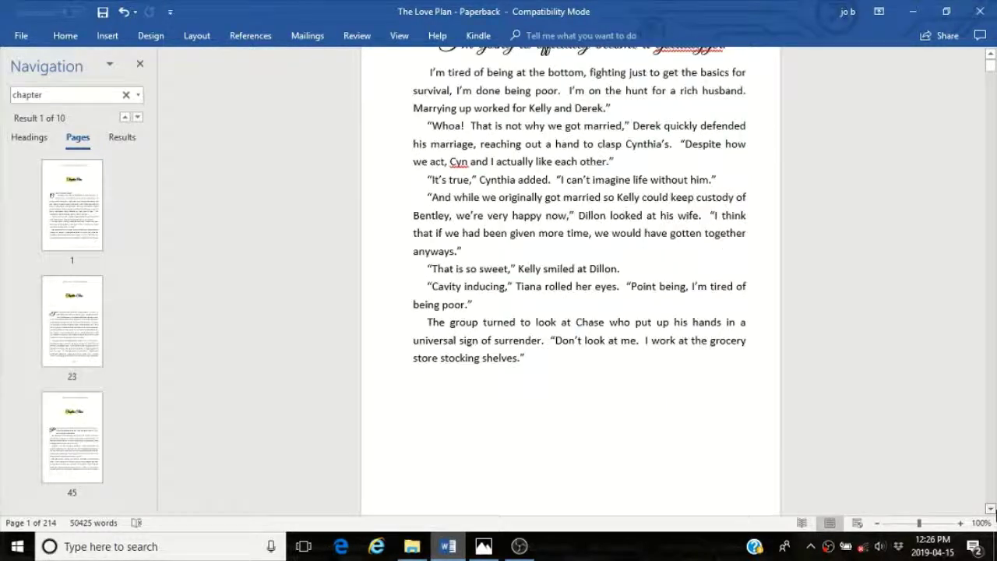
pyautogui.scroll(-3, 991, 509)
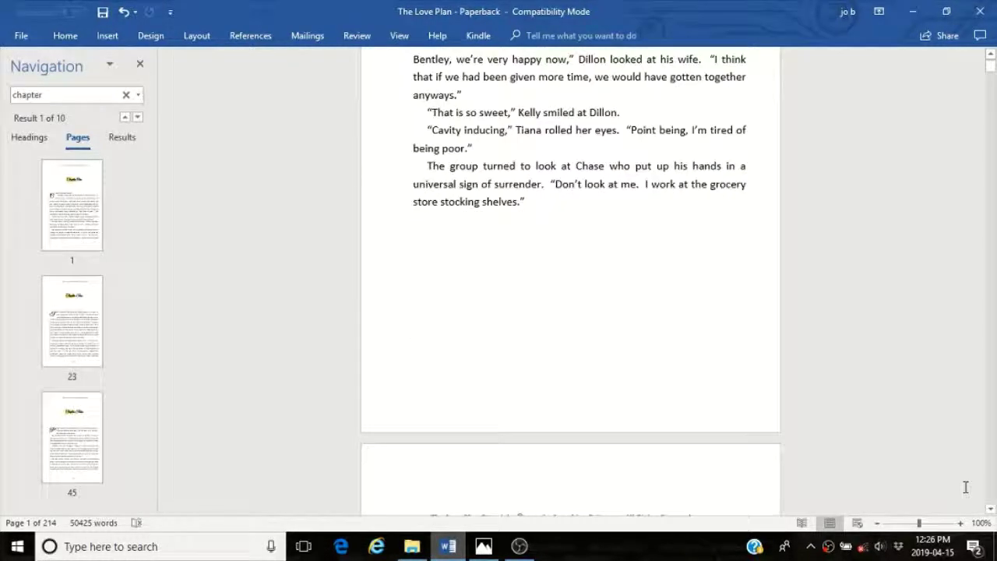
pyautogui.click(990, 53)
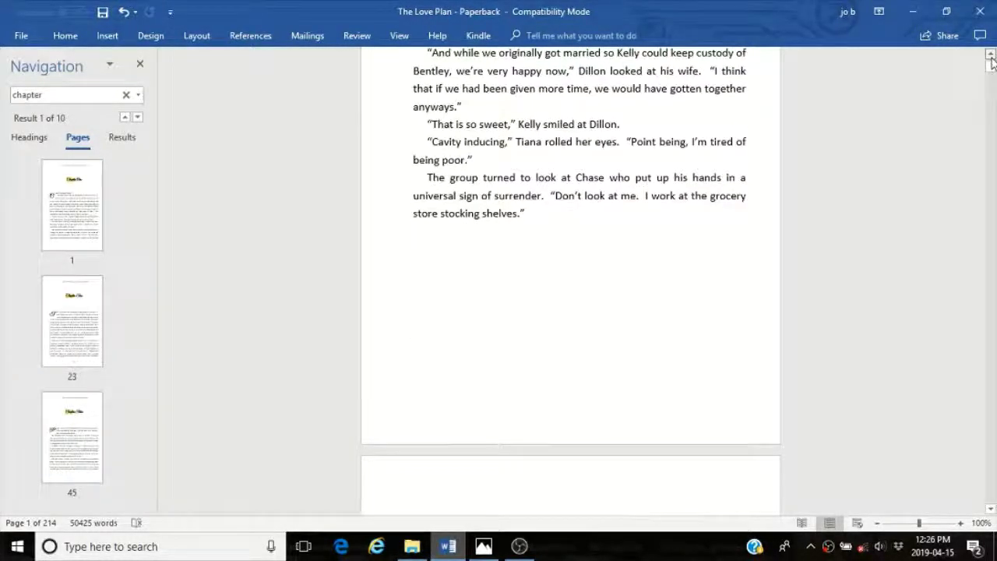
pyautogui.scroll(5, 991, 62)
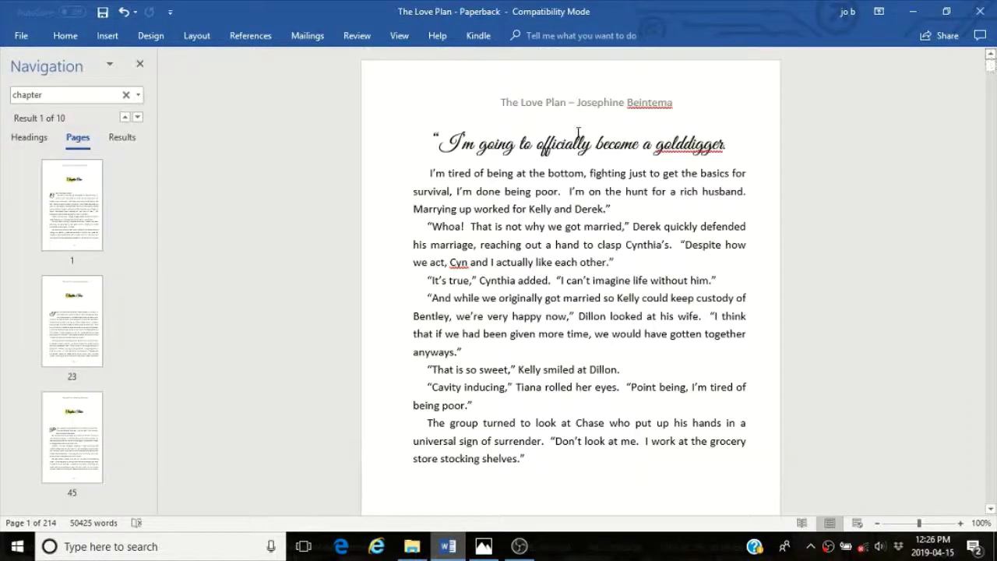
pyautogui.doubleClick(523, 109)
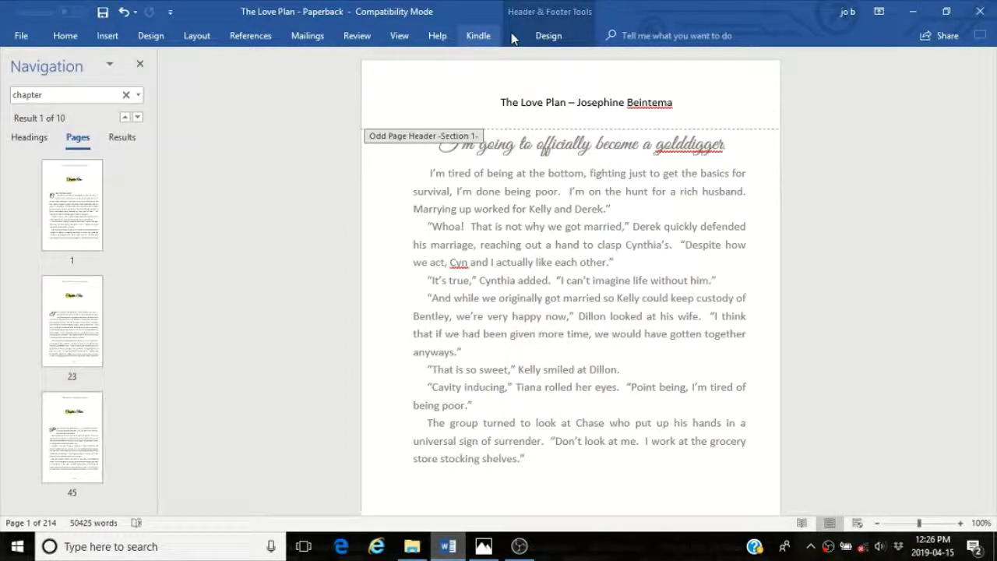
pyautogui.click(545, 36)
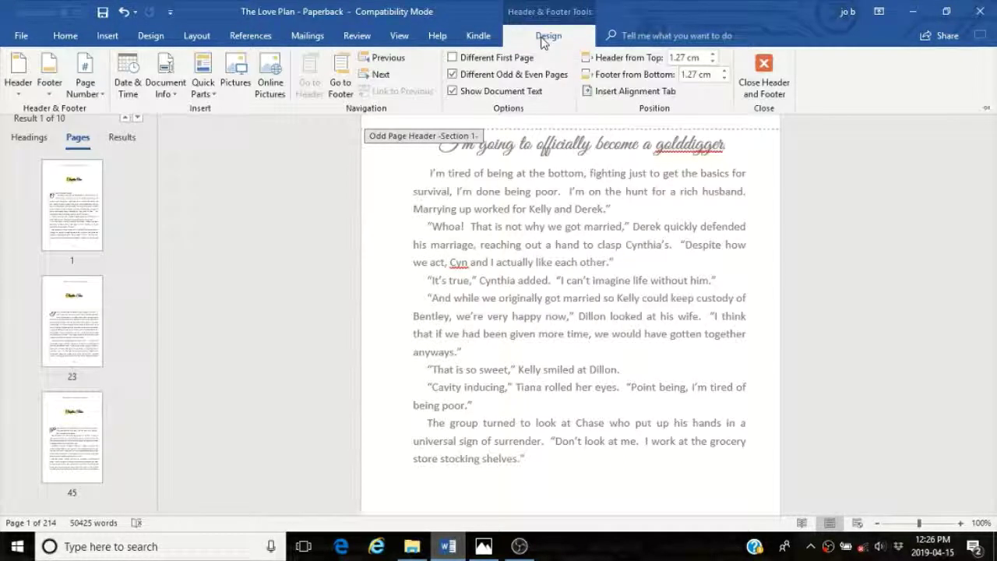
pyautogui.click(488, 63)
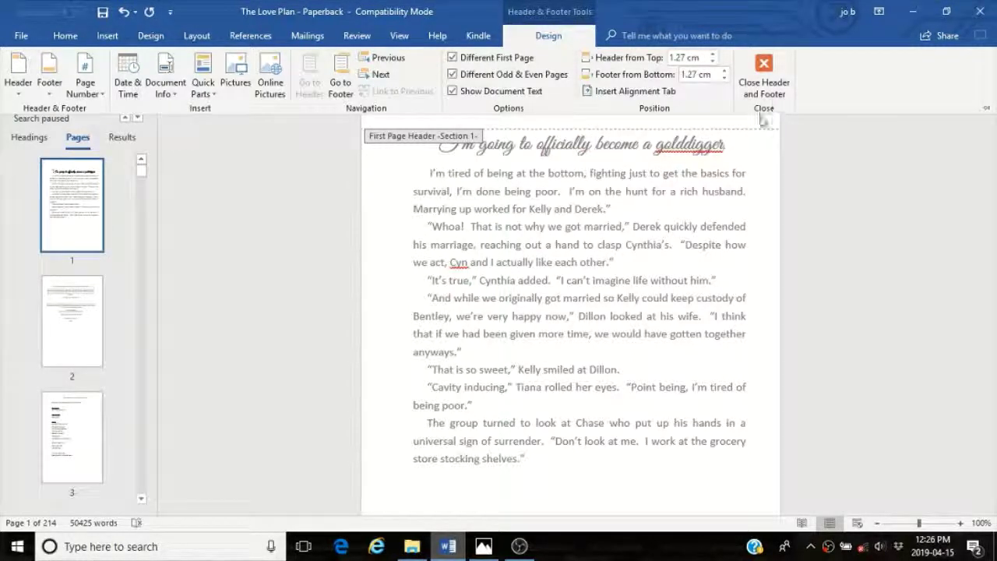
pyautogui.click(605, 189)
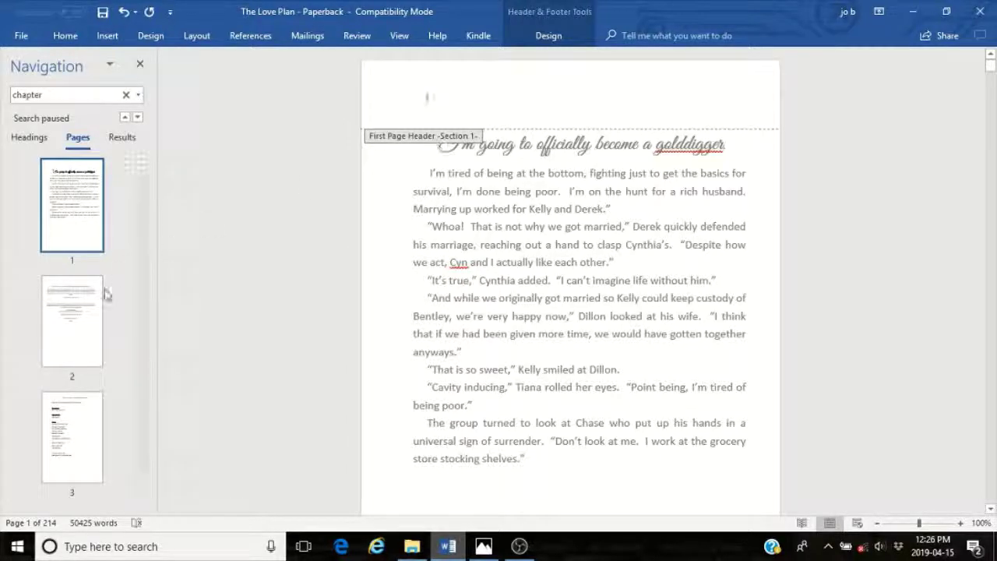
# Turn on a different first page for the header of Section 3, the page listing the author's other books
pyautogui.click(77, 408)
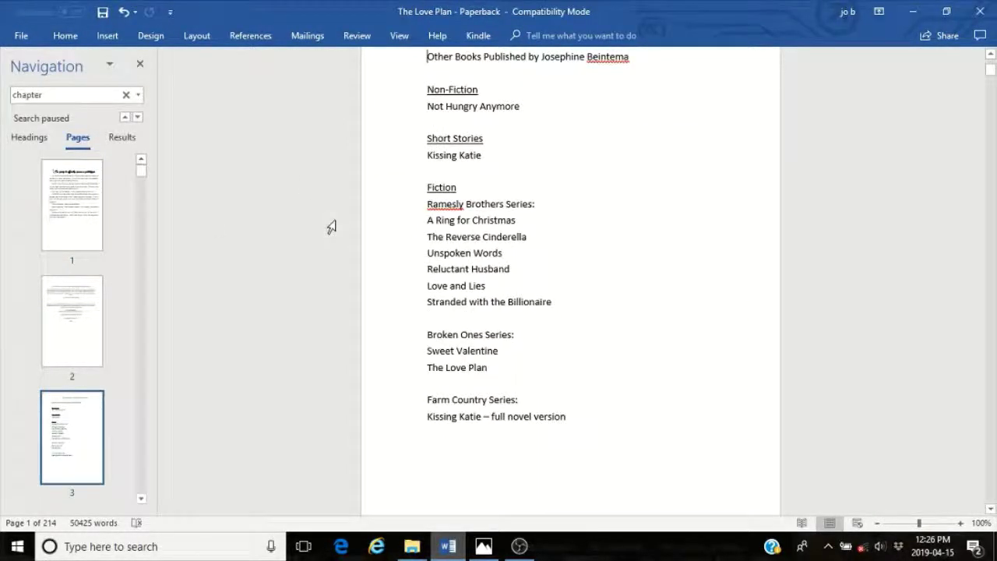
pyautogui.click(990, 53)
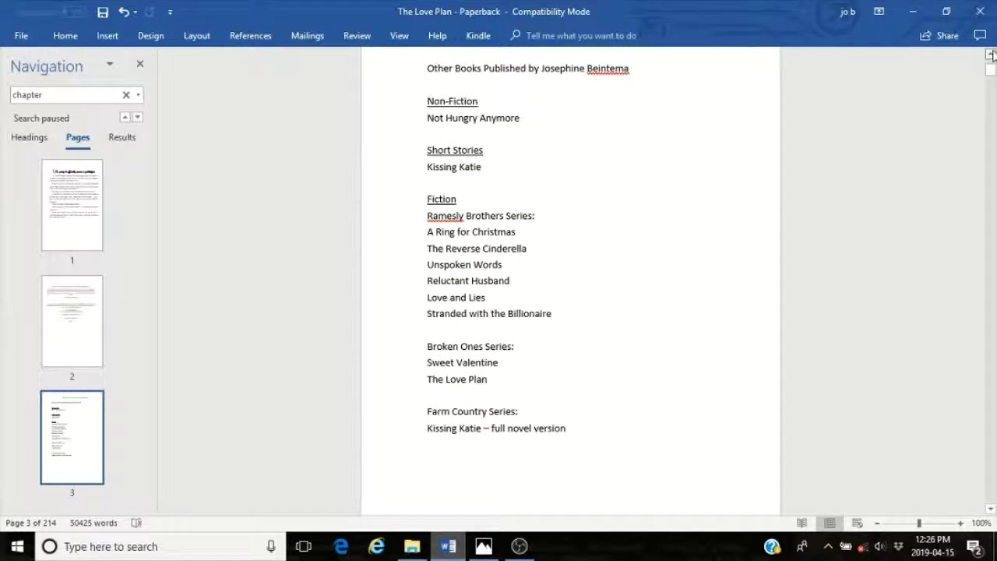
pyautogui.scroll(3, 740, 158)
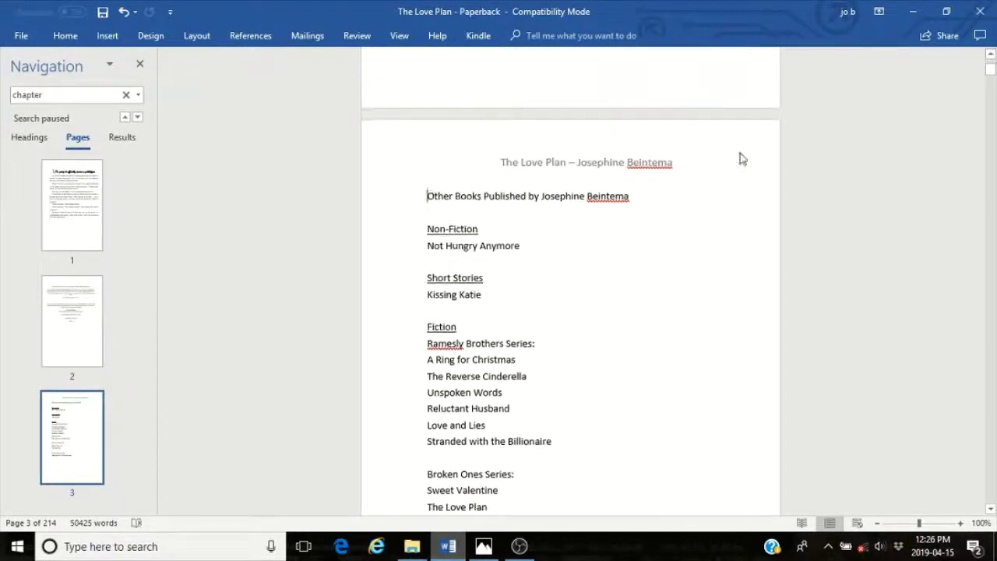
pyautogui.doubleClick(520, 170)
pyautogui.click(546, 36)
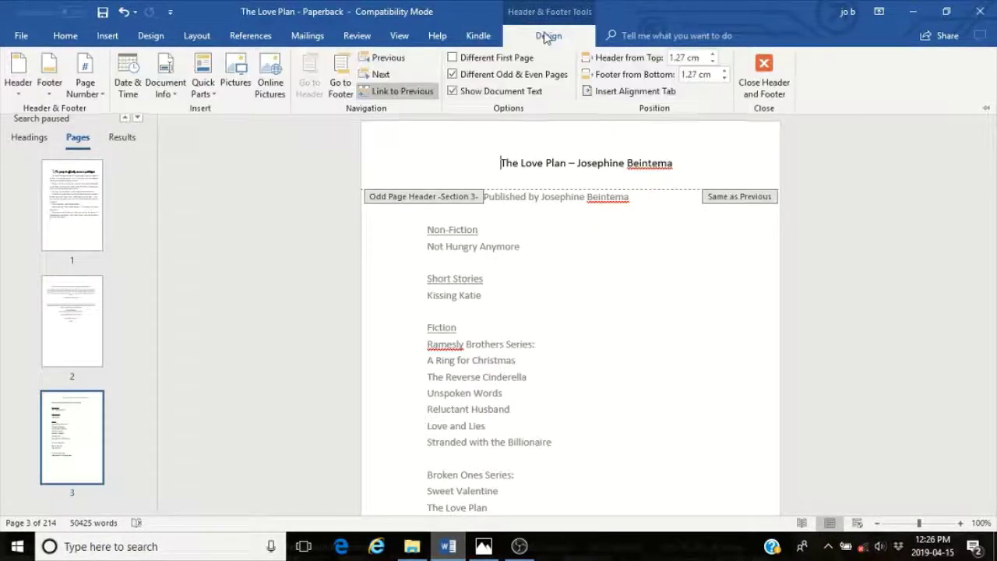
pyautogui.click(527, 59)
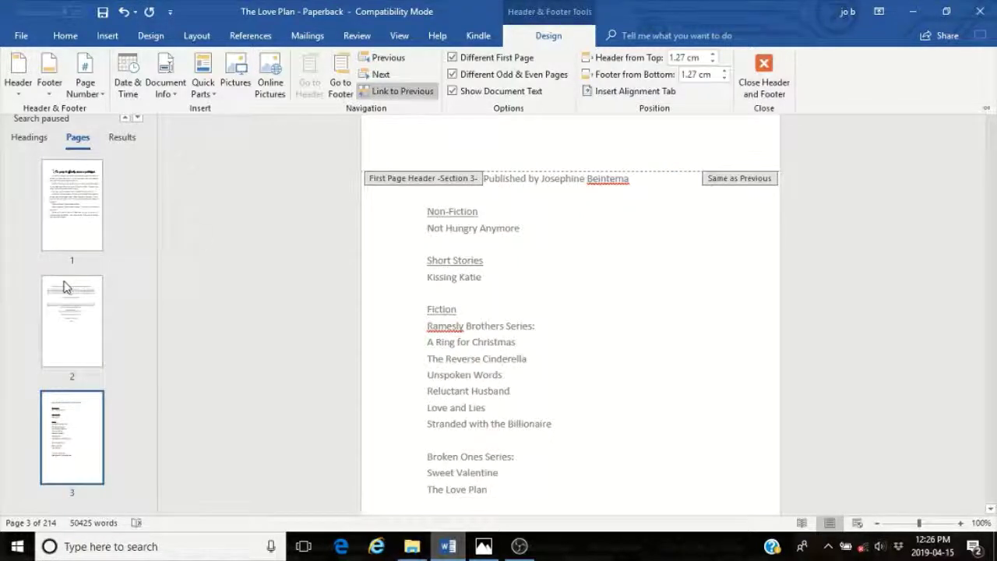
# Turn on a different first page for the Section 5 header so the title page has no running header
pyautogui.click(66, 286)
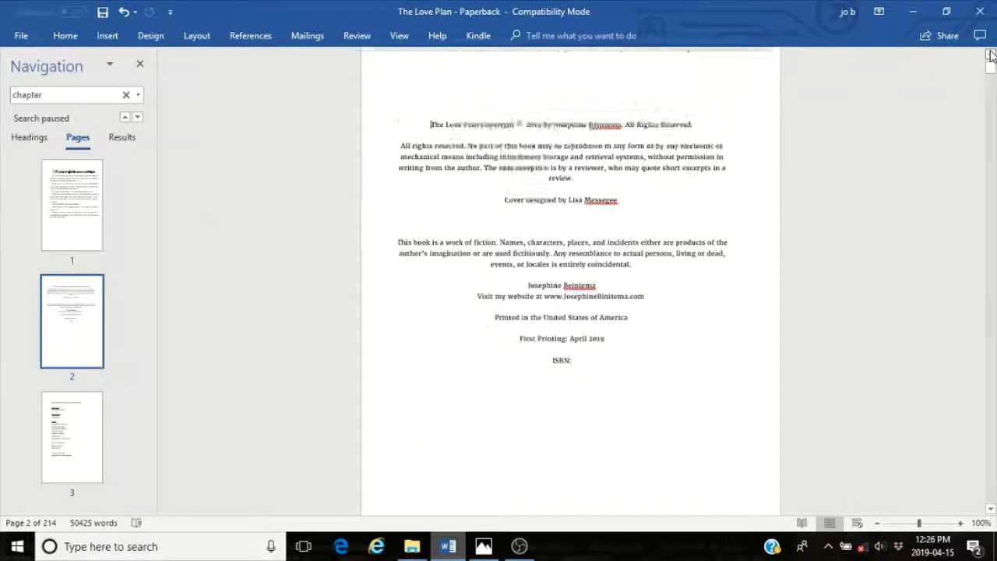
pyautogui.scroll(3, 987, 96)
pyautogui.scroll(-15, 989, 97)
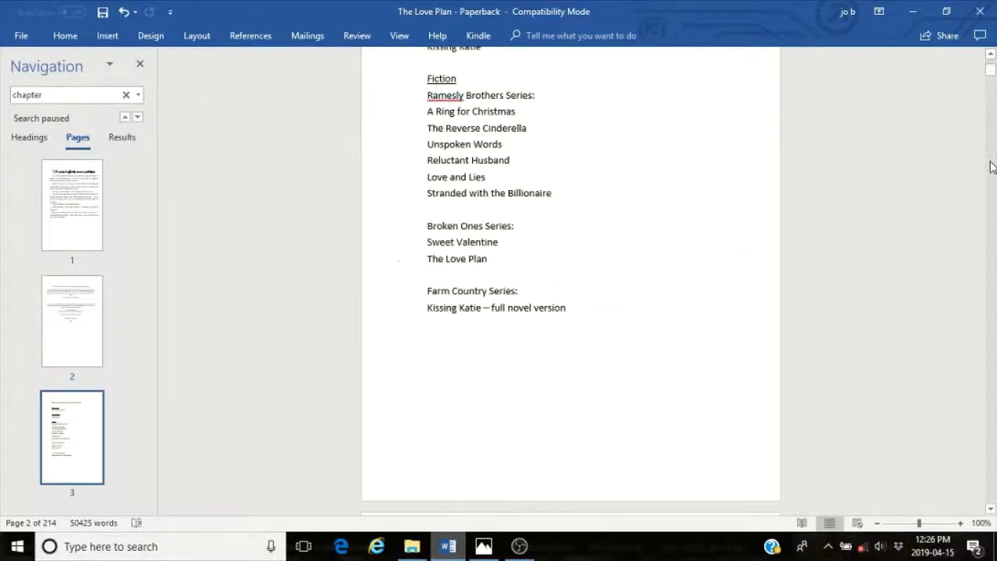
pyautogui.scroll(-8, 991, 167)
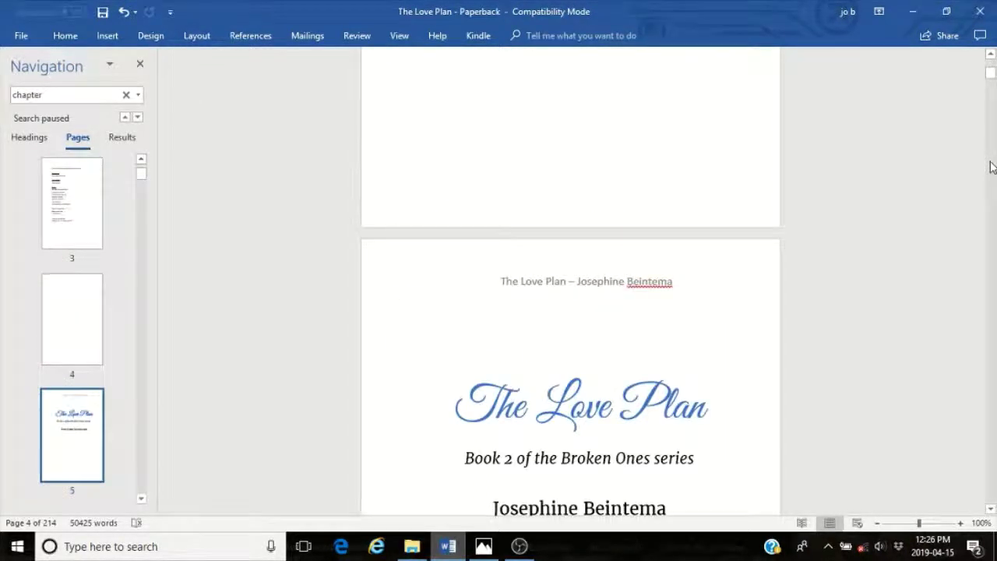
pyautogui.doubleClick(591, 284)
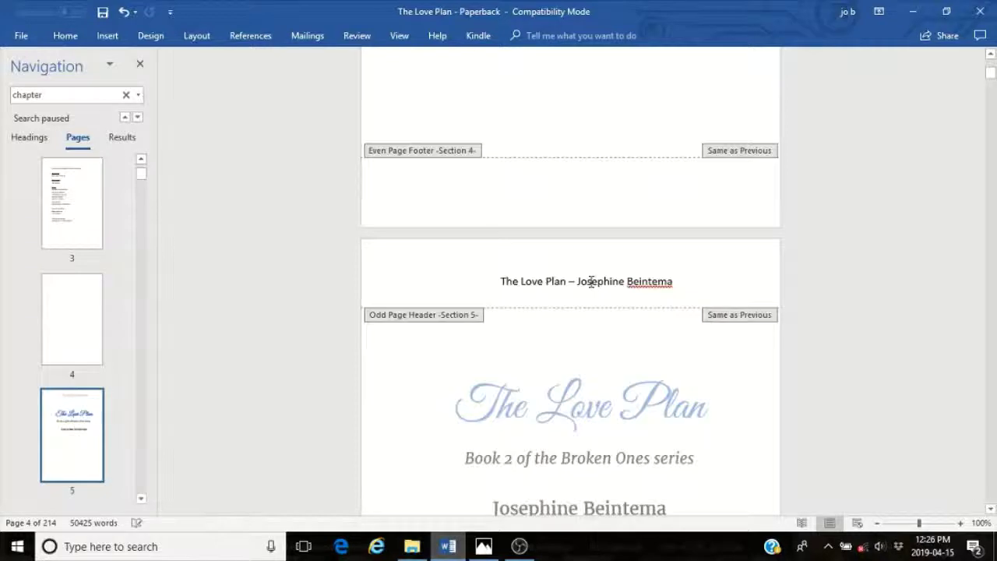
pyautogui.click(545, 35)
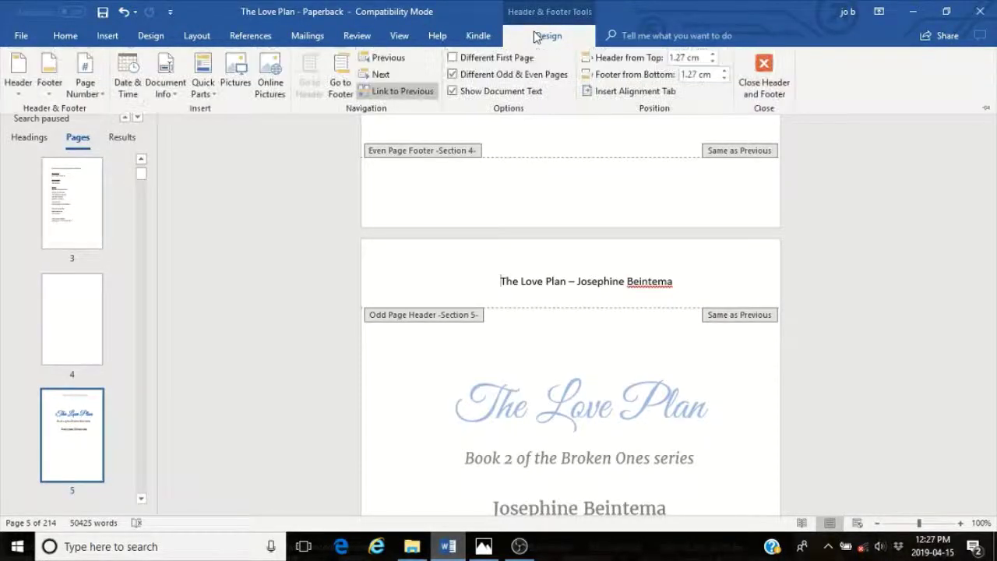
pyautogui.click(527, 60)
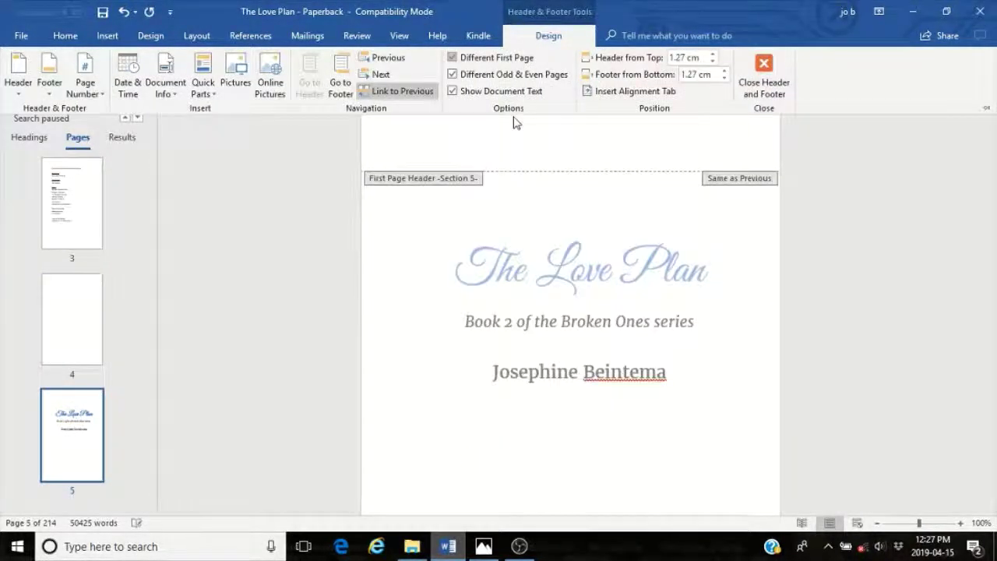
pyautogui.click(717, 311)
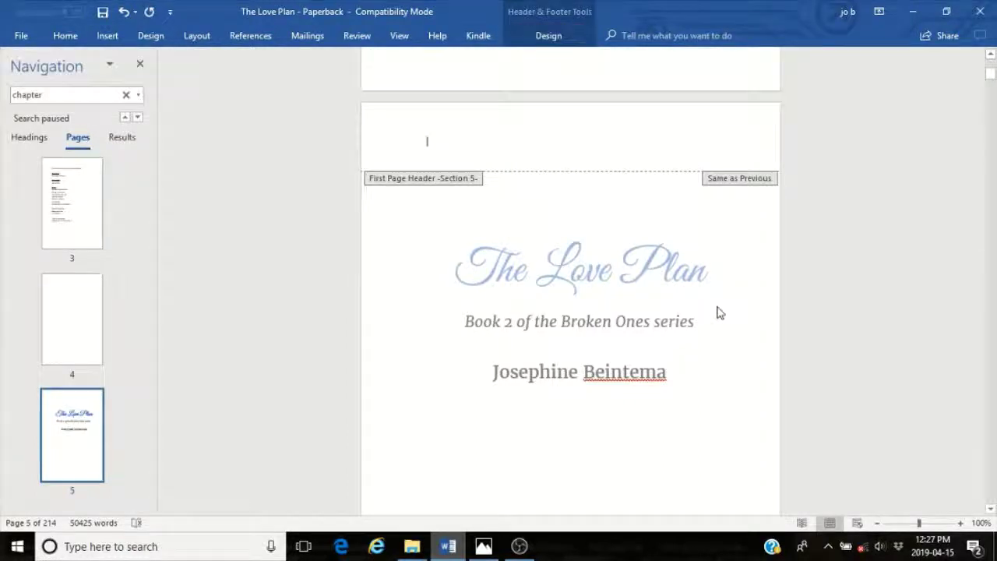
# Check the running header on the Chapter One page and look through the remaining chapter openings
pyautogui.scroll(-5, 991, 241)
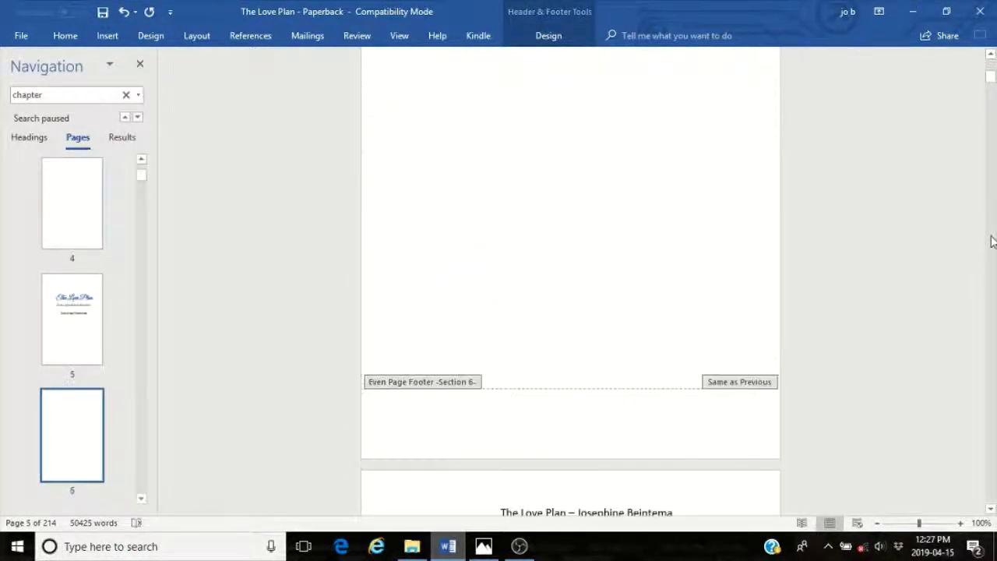
pyautogui.scroll(-10, 992, 242)
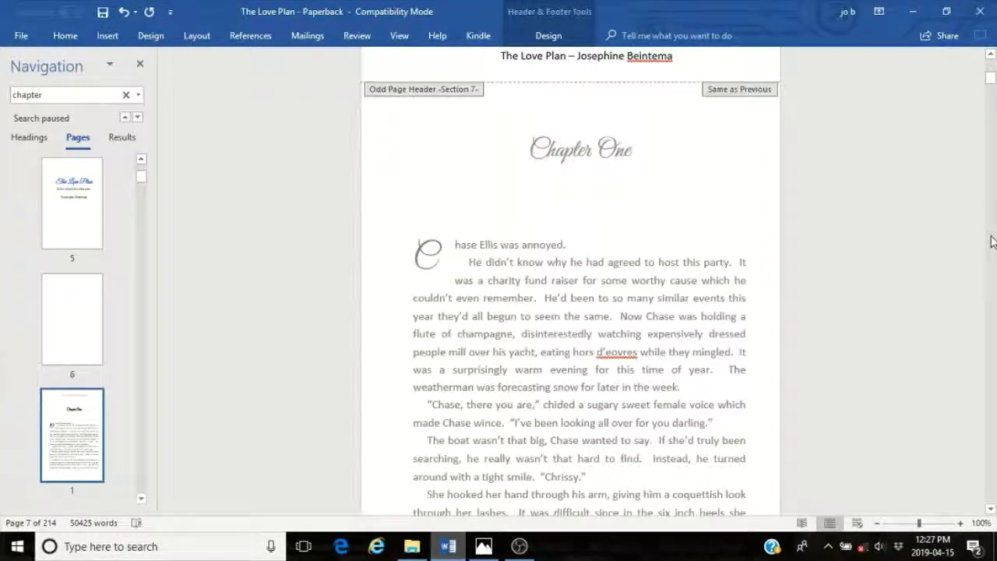
pyautogui.doubleClick(512, 154)
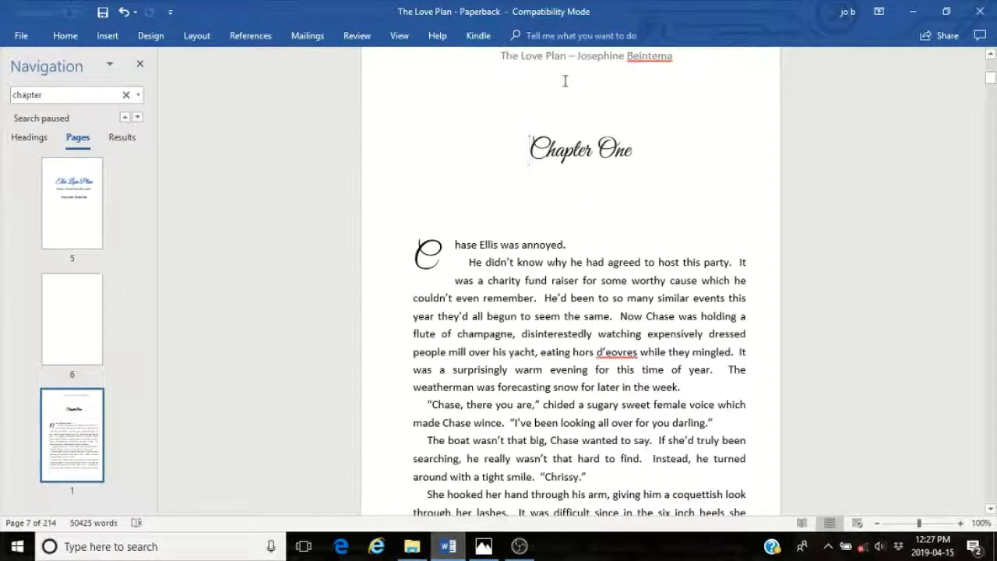
pyautogui.scroll(-8, 995, 356)
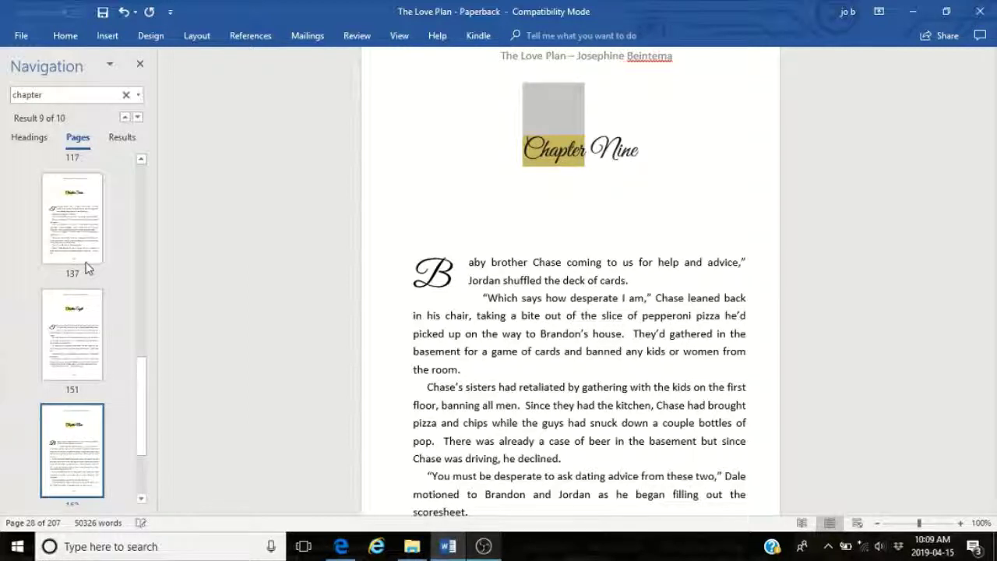
pyautogui.click(142, 489)
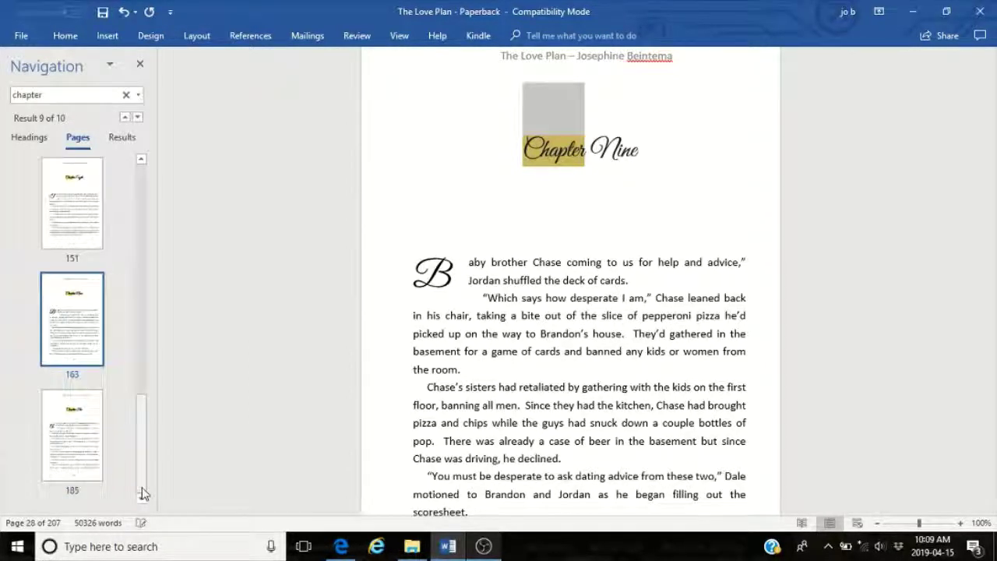